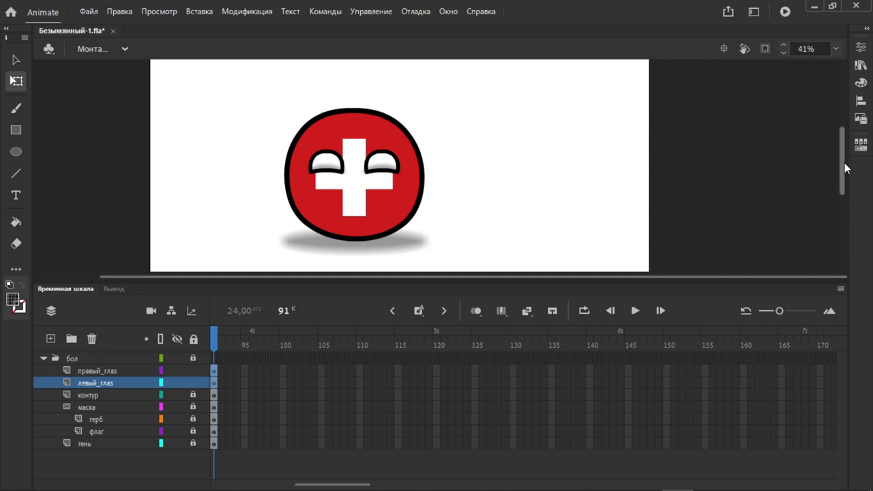
pyautogui.moveTo(844, 164); pyautogui.dragTo(847, 177)
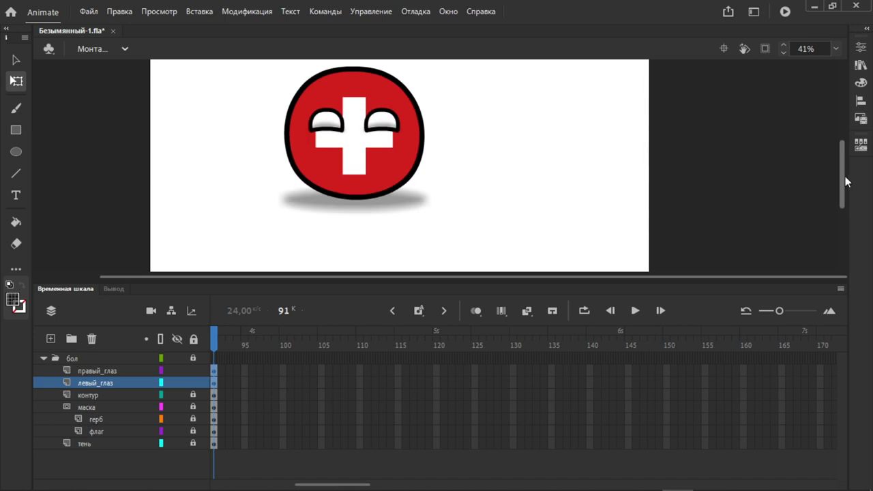
pyautogui.moveTo(844, 174); pyautogui.dragTo(842, 164)
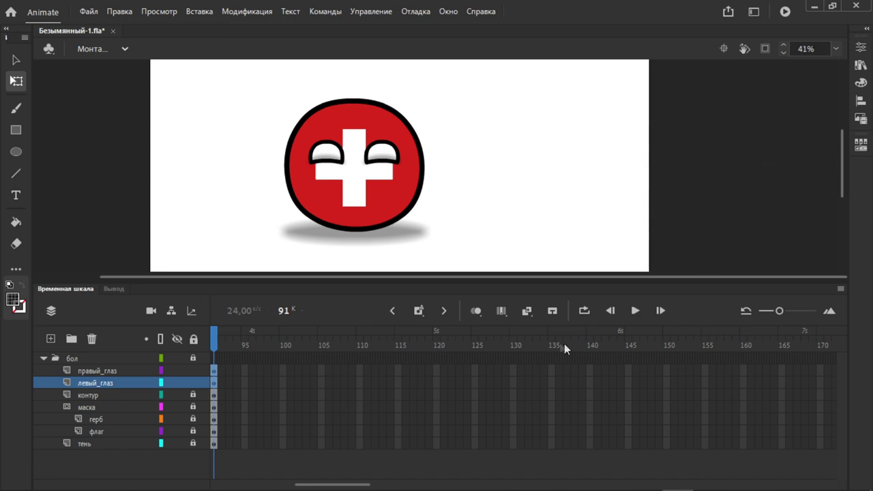
# Step: Switch to Audacity and remove the empty audio track from the project
pyautogui.click(552, 477)
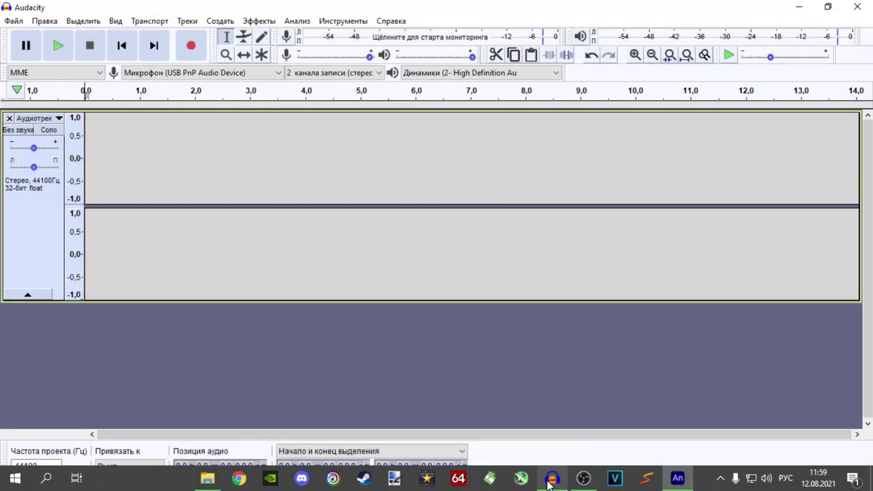
pyautogui.click(10, 119)
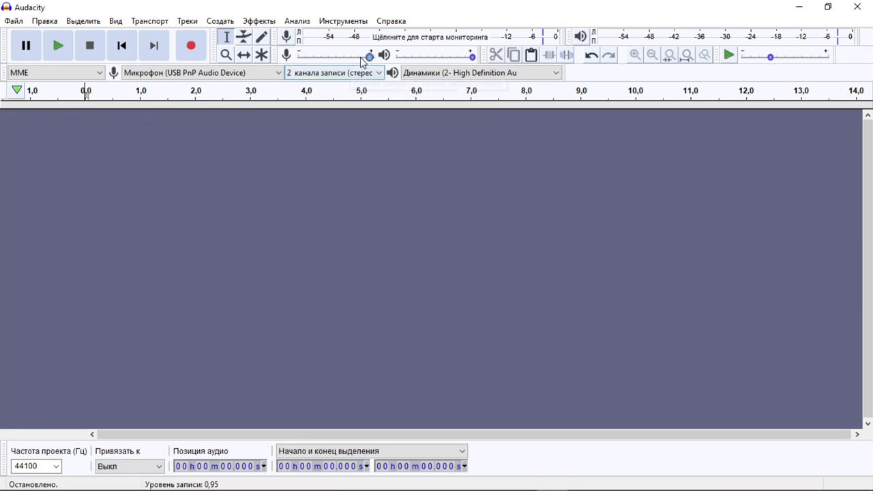
# Step: Record about 10 seconds of speech from the microphone on a new stereo track and play it back
pyautogui.moveTo(363, 58)
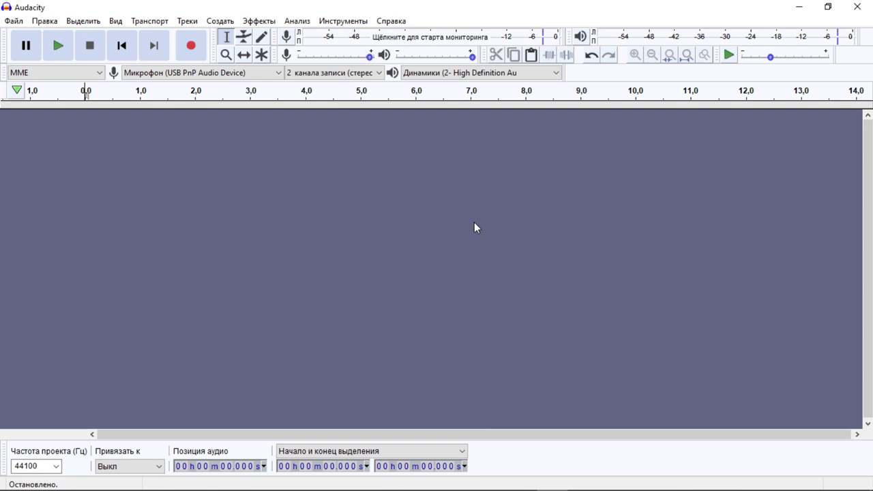
pyautogui.click(197, 51)
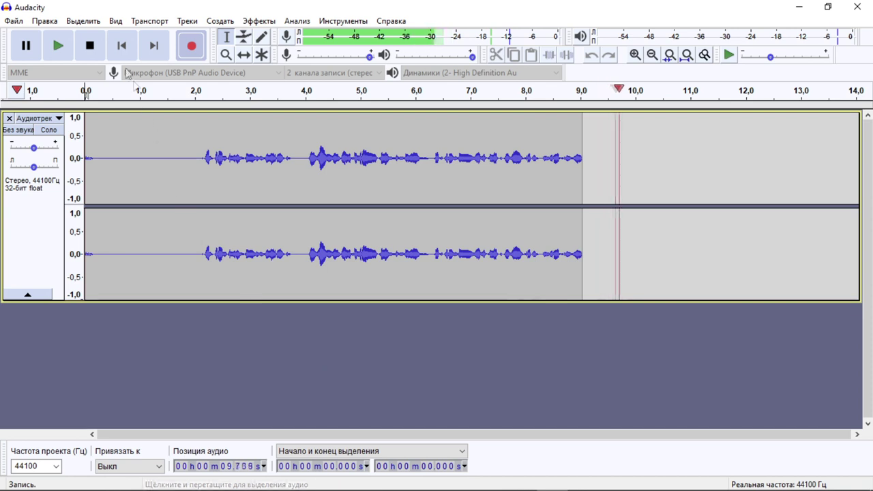
pyautogui.click(90, 45)
pyautogui.click(58, 46)
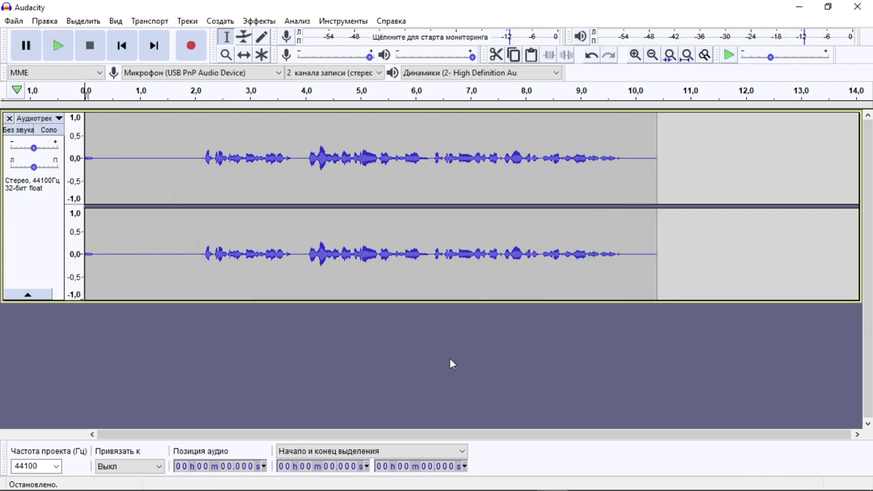
# Step: Take a noise profile for Noise Reduction from the silent stretch between about 0.16 and 2.04 seconds
pyautogui.moveTo(196, 162); pyautogui.dragTo(93, 164)
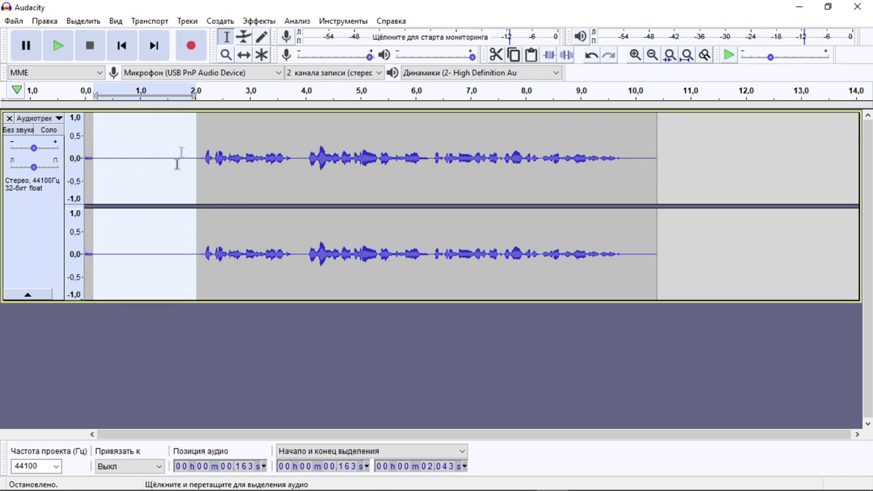
pyautogui.click(259, 20)
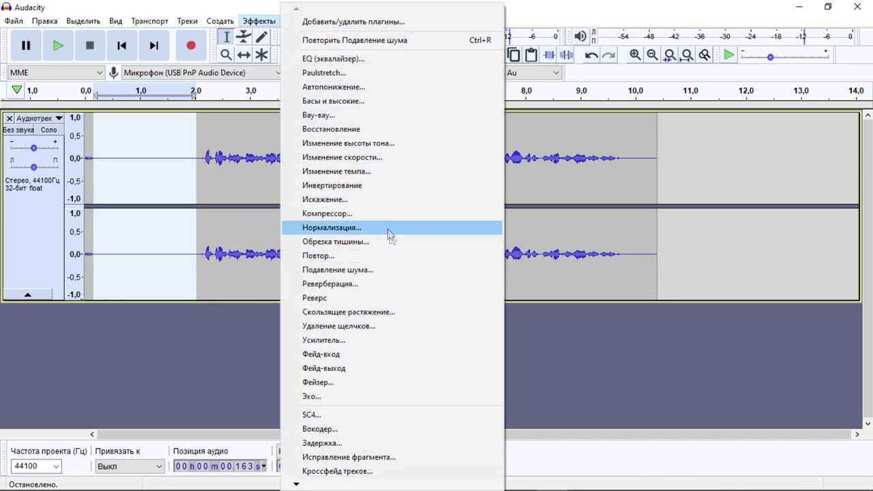
pyautogui.click(381, 270)
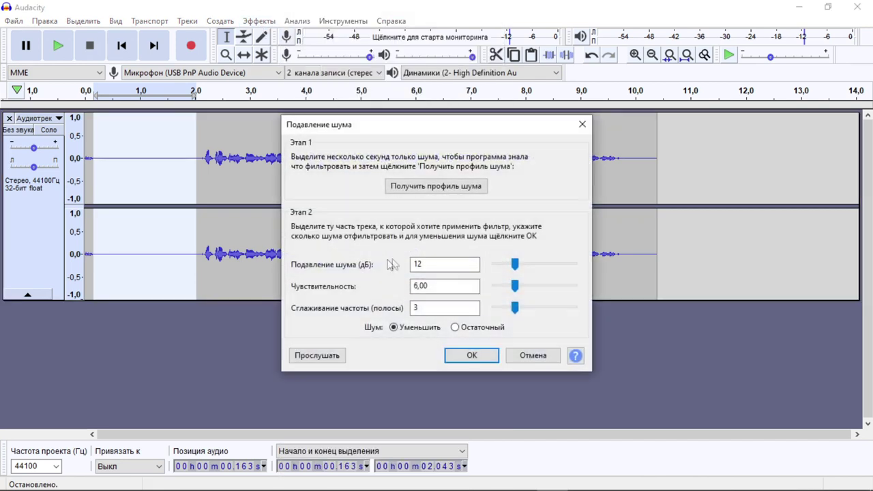
pyautogui.click(431, 188)
# Step: Apply Noise Reduction to the whole recording with 12 dB, sensitivity 6.00 and 3 frequency smoothing bands, and listen to the track
pyautogui.moveTo(672, 174); pyautogui.dragTo(78, 179)
pyautogui.click(251, 22)
pyautogui.click(358, 268)
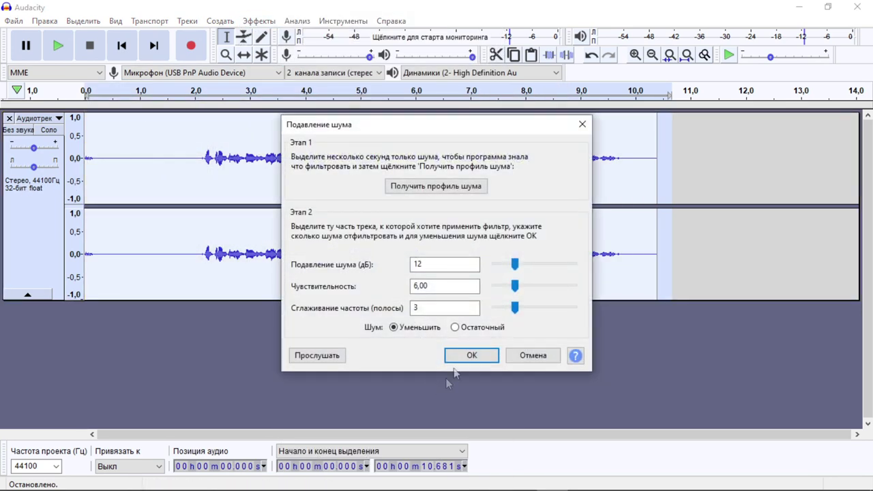
pyautogui.click(469, 356)
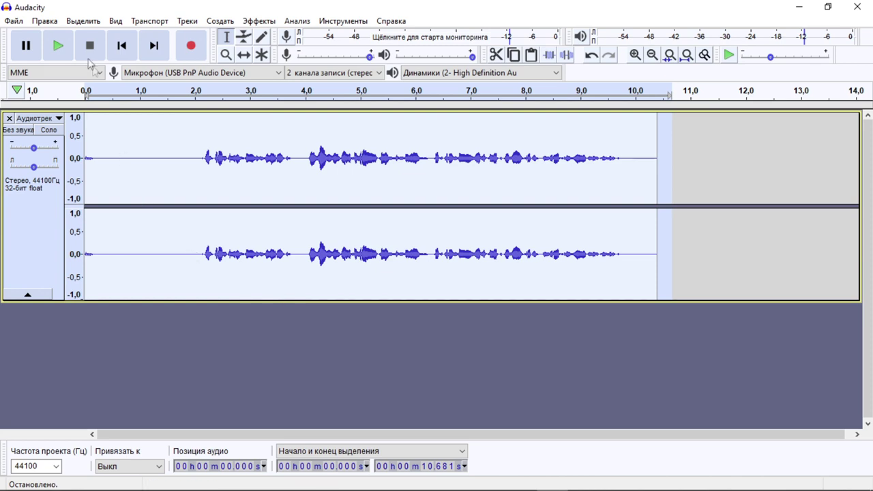
pyautogui.click(59, 46)
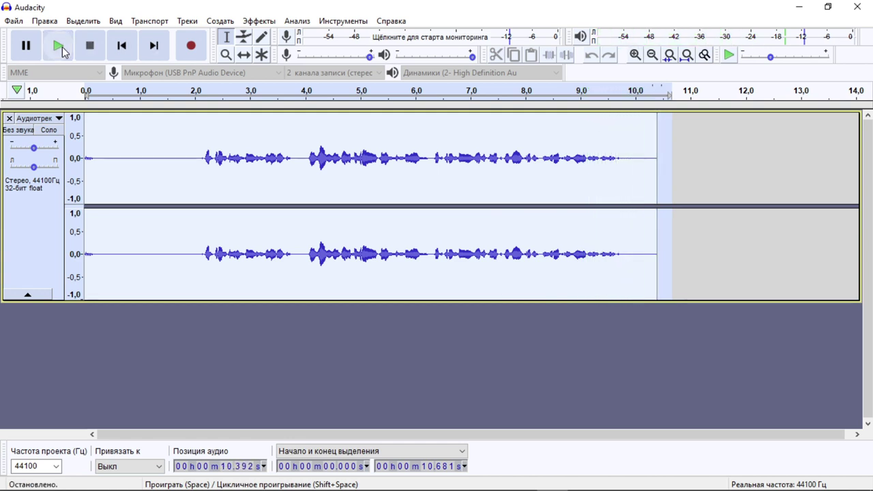
pyautogui.click(320, 351)
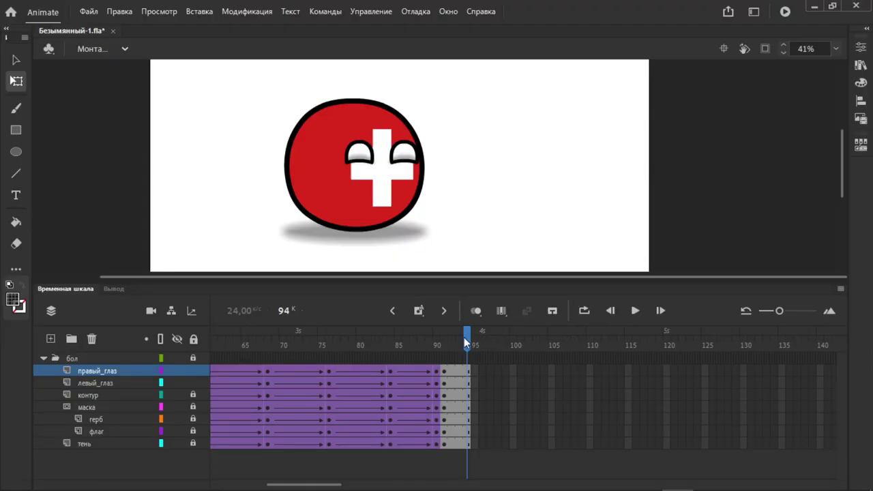
# Step: Add a new layer above правый_глаз in the бол folder and name it озвучка
pyautogui.click(50, 338)
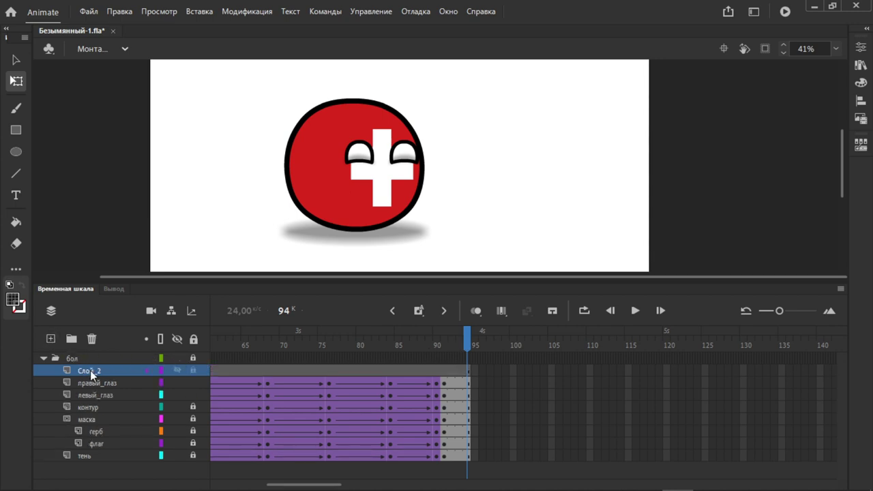
pyautogui.doubleClick(89, 369)
pyautogui.write('оз')
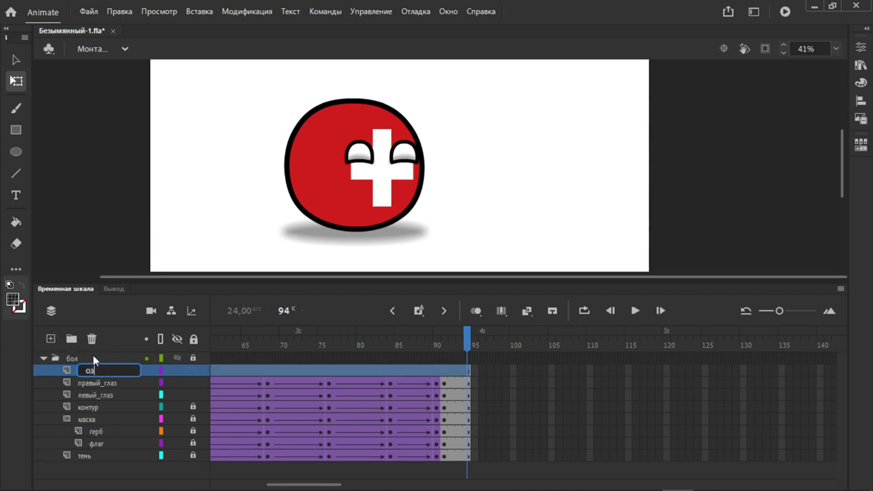
pyautogui.write('вучка')
pyautogui.press('Return')
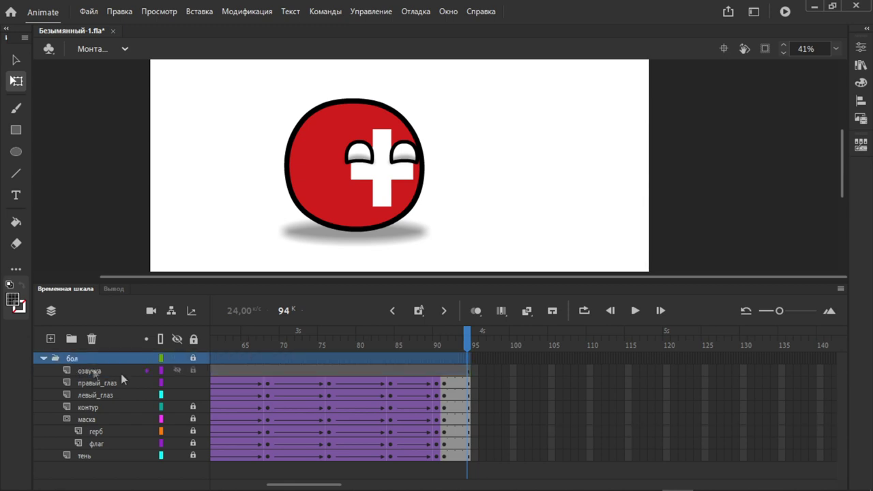
# Step: Start a keyframe at frame 94 of the озвучка layer and bring the voice recording from File Explorer into it
pyautogui.click(468, 371)
pyautogui.click(467, 372)
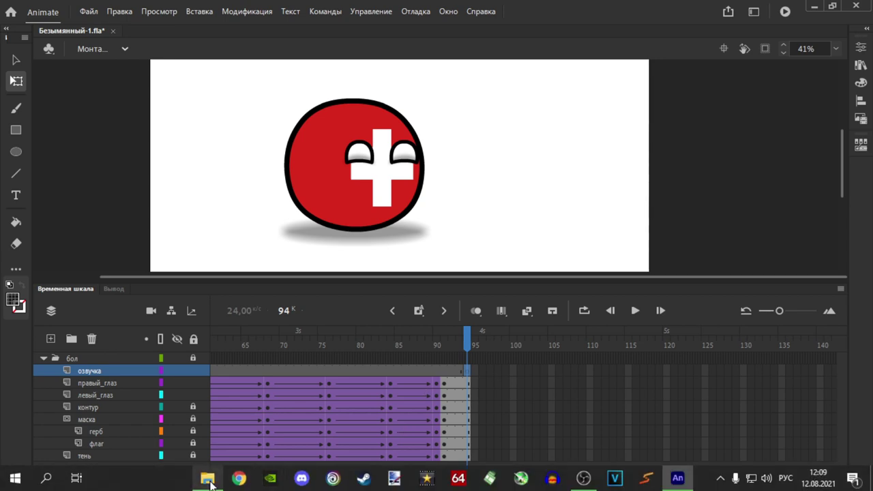
pyautogui.click(208, 478)
pyautogui.moveTo(503, 174); pyautogui.dragTo(805, 232)
pyautogui.click(623, 3)
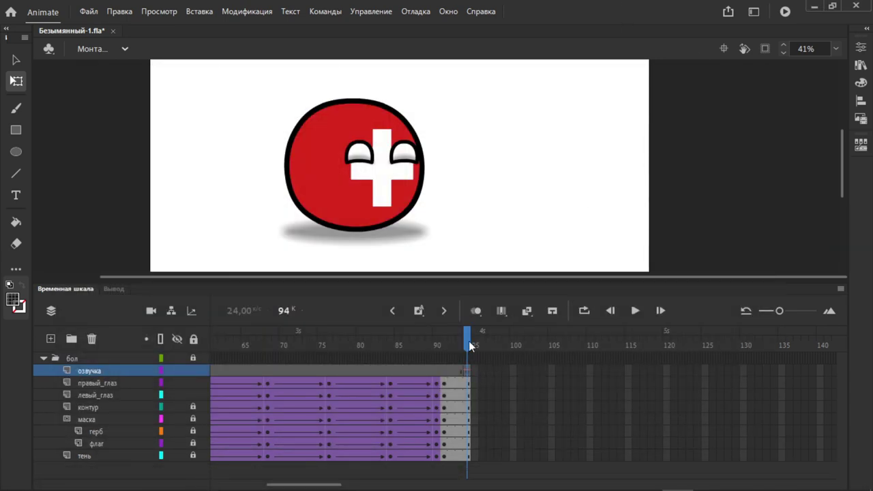
# Step: Extend all layers of the бол folder with additional frames up to frame 359 to make room for the voice recording
pyautogui.press('F5')
pyautogui.press('F5')
pyautogui.press('F5')
pyautogui.press('F5')
pyautogui.press('F5')
pyautogui.press('F5')
pyautogui.press('F5')
pyautogui.press('F5')
pyautogui.press('F5')
pyautogui.press('F5')
pyautogui.press('F5')
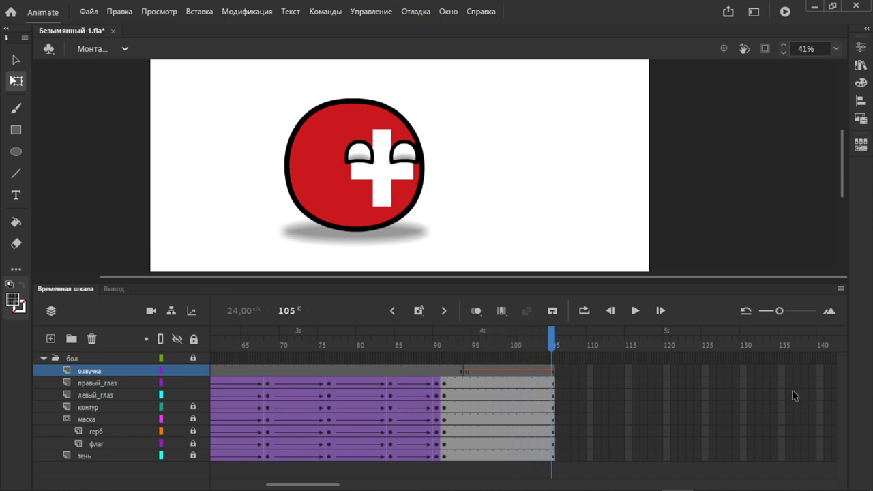
pyautogui.press('F5')
pyautogui.press('F5')
pyautogui.press('F5')
pyautogui.press('F5')
pyautogui.press('F5')
pyautogui.press('F5')
pyautogui.press('F5')
pyautogui.press('F5')
pyautogui.press('F5')
pyautogui.press('F5')
pyautogui.press('F5')
pyautogui.press('F5')
pyautogui.press('F5')
pyautogui.press('F5')
pyautogui.press('F5')
pyautogui.press('F5')
pyautogui.press('F5')
pyautogui.press('F5')
pyautogui.press('F5')
pyautogui.press('F5')
pyautogui.press('F5')
pyautogui.press('F5')
pyautogui.press('F5')
pyautogui.press('F5')
pyautogui.press('F5')
pyautogui.press('F5')
pyautogui.press('F5')
pyautogui.press('F5')
pyautogui.press('F5')
pyautogui.press('F5')
pyautogui.press('F5')
pyautogui.press('F5')
pyautogui.press('F5')
pyautogui.press('F5')
pyautogui.press('F5')
pyautogui.press('F5')
pyautogui.press('F5')
pyautogui.press('F5')
pyautogui.press('F5')
pyautogui.press('F5')
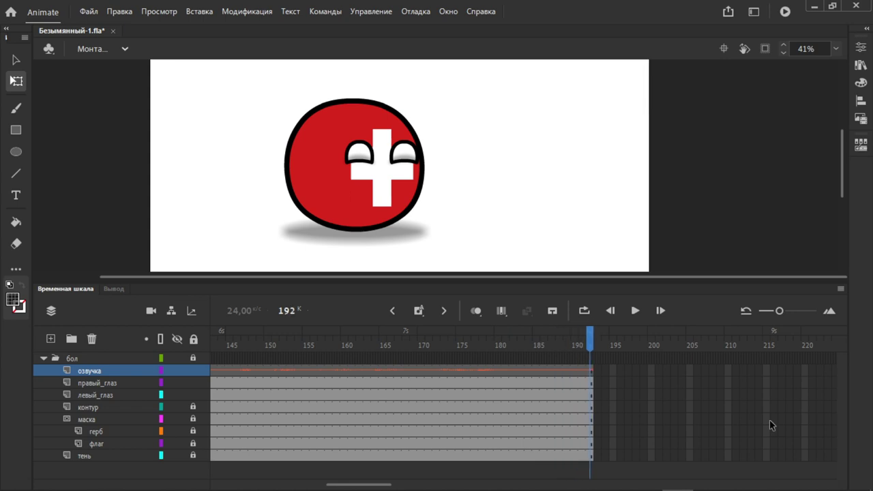
pyautogui.press('F5')
pyautogui.press('F5')
pyautogui.press('F5')
pyautogui.press('F5')
pyautogui.press('F5')
pyautogui.press('F5')
pyautogui.press('F5')
pyautogui.press('F5')
pyautogui.press('F5')
pyautogui.press('F5')
pyautogui.press('F5')
pyautogui.press('F5')
pyautogui.press('F5')
pyautogui.press('F5')
pyautogui.press('F5')
pyautogui.press('F5')
pyautogui.press('F5')
pyautogui.press('F5')
pyautogui.press('F5')
pyautogui.press('F5')
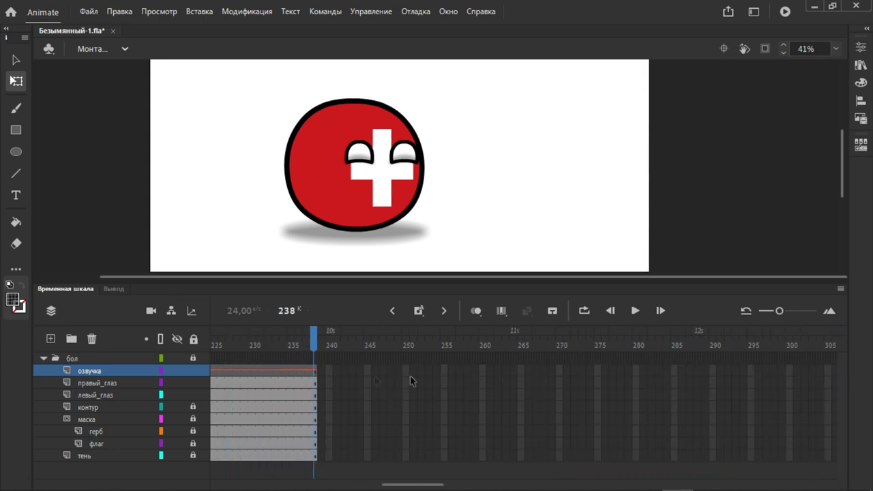
pyautogui.press('F5')
pyautogui.press('F5')
pyautogui.press('F5')
pyautogui.press('F5')
pyautogui.press('F5')
pyautogui.press('F5')
pyautogui.press('F5')
pyautogui.press('F5')
pyautogui.press('F5')
pyautogui.press('F5')
pyautogui.press('F5')
pyautogui.press('F5')
pyautogui.press('F5')
pyautogui.press('F5')
pyautogui.press('F5')
pyautogui.press('F5')
pyautogui.press('F5')
pyautogui.press('F5')
pyautogui.press('F5')
pyautogui.press('F5')
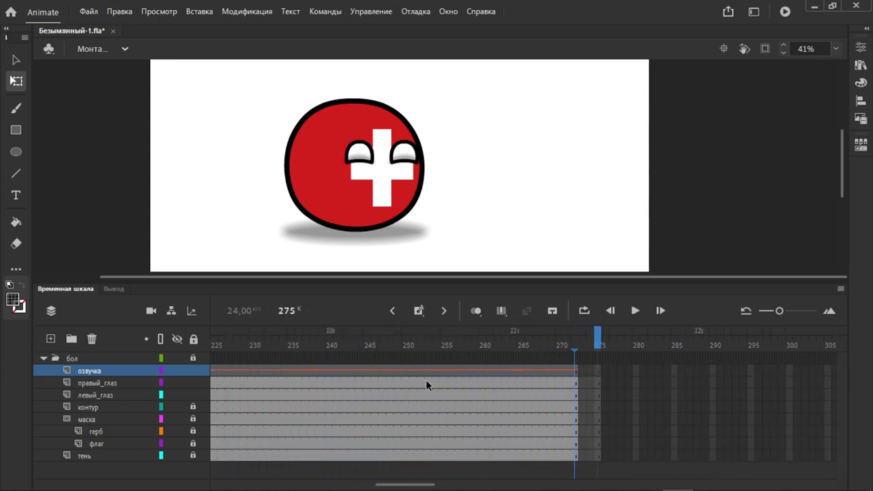
pyautogui.press('F5')
pyautogui.press('F5')
pyautogui.press('F5')
pyautogui.press('F5')
pyautogui.press('F5')
pyautogui.press('F5')
pyautogui.press('F5')
pyautogui.press('F5')
pyautogui.press('F5')
pyautogui.press('F5')
pyautogui.press('F5')
pyautogui.press('F5')
pyautogui.press('F5')
pyautogui.press('F5')
pyautogui.press('F5')
pyautogui.press('F5')
pyautogui.press('F5')
pyautogui.press('F5')
pyautogui.press('F5')
pyautogui.press('F5')
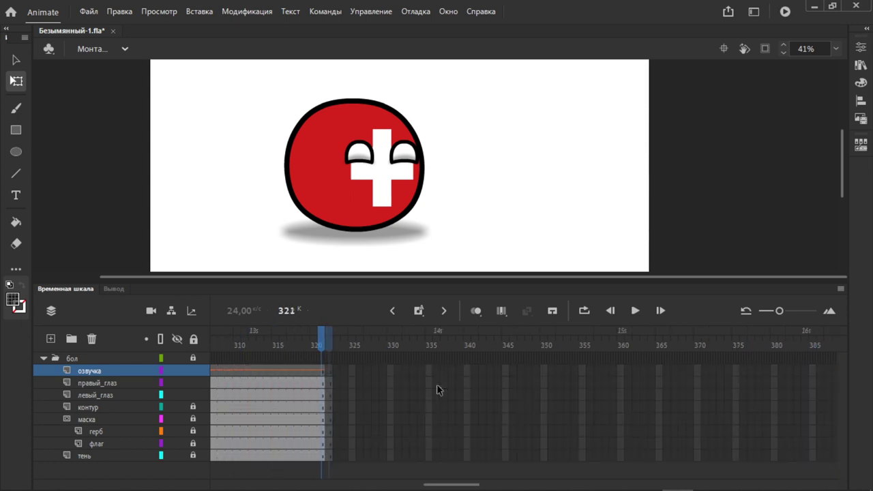
pyautogui.press('F5')
pyautogui.press('F5')
pyautogui.press('F5')
pyautogui.press('F5')
pyautogui.press('F5')
pyautogui.press('F5')
pyautogui.press('F5')
pyautogui.press('F5')
pyautogui.press('F5')
pyautogui.press('F5')
pyautogui.press('F5')
pyautogui.press('F5')
pyautogui.press('F5')
pyautogui.press('F5')
pyautogui.press('F5')
pyautogui.press('F5')
pyautogui.press('F5')
pyautogui.press('F5')
pyautogui.press('F5')
pyautogui.press('F5')
pyautogui.moveTo(442, 484); pyautogui.dragTo(346, 483)
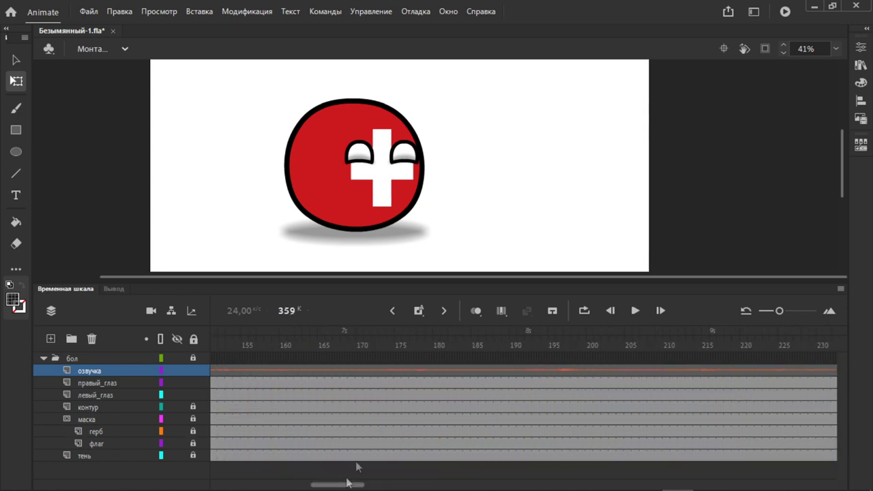
# Step: Set the sound synchronization of the озвучка layer's keyframe at frame 94 to Поток
pyautogui.moveTo(341, 353); pyautogui.dragTo(360, 348)
pyautogui.moveTo(321, 488); pyautogui.dragTo(267, 488)
pyautogui.click(398, 370)
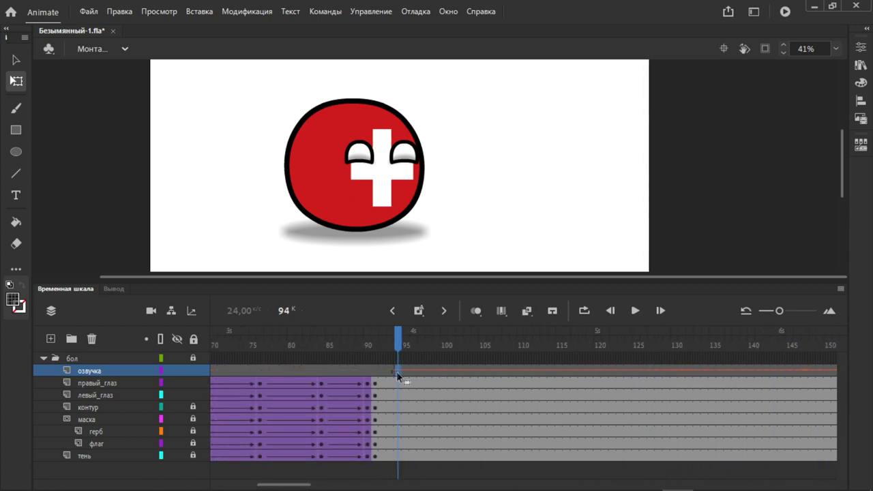
pyautogui.click(862, 47)
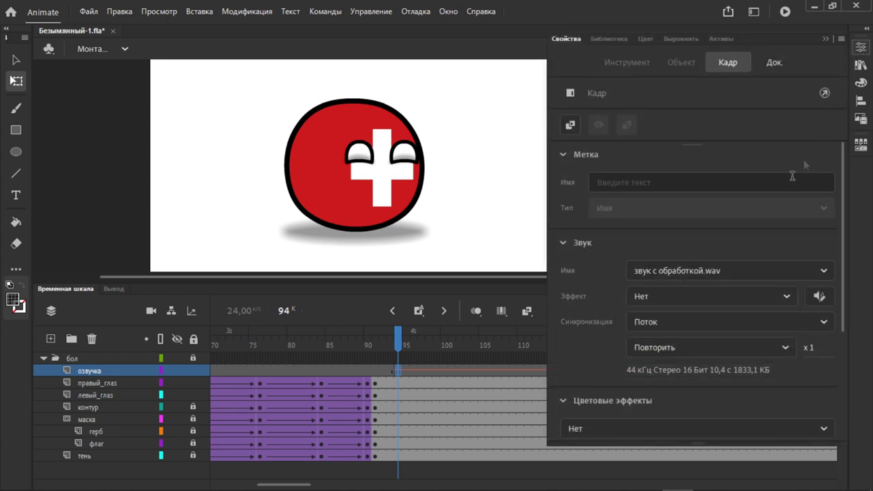
pyautogui.click(819, 324)
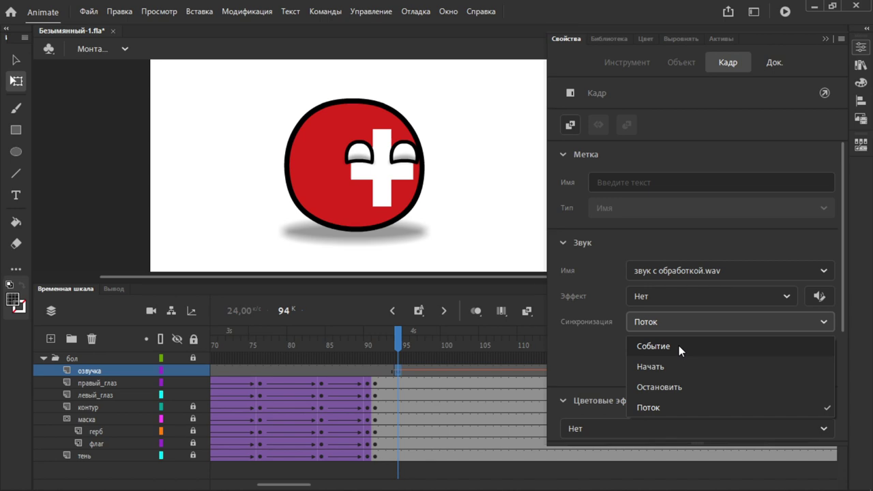
pyautogui.click(666, 406)
# Step: Scrub the timeline from frame 94 to frame 147 to check the voice-over against the animation
pyautogui.moveTo(402, 343); pyautogui.dragTo(805, 347)
pyautogui.moveTo(273, 489)
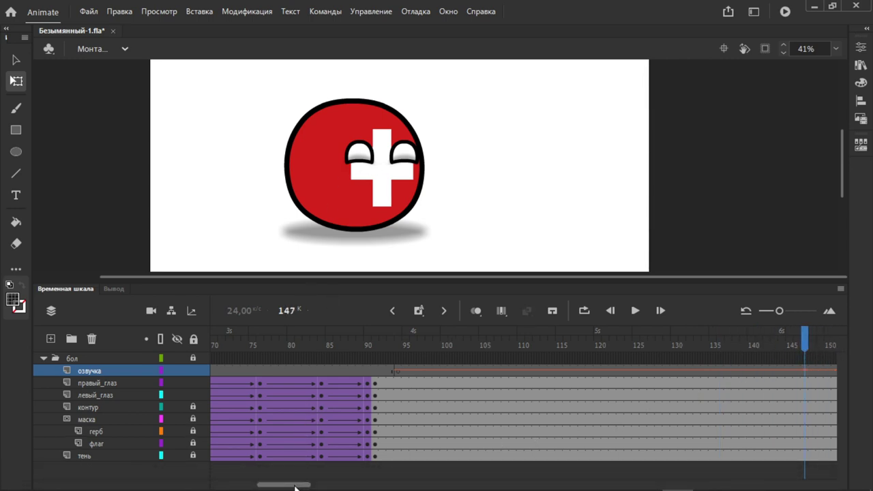
pyautogui.hscroll(5, 307, 445)
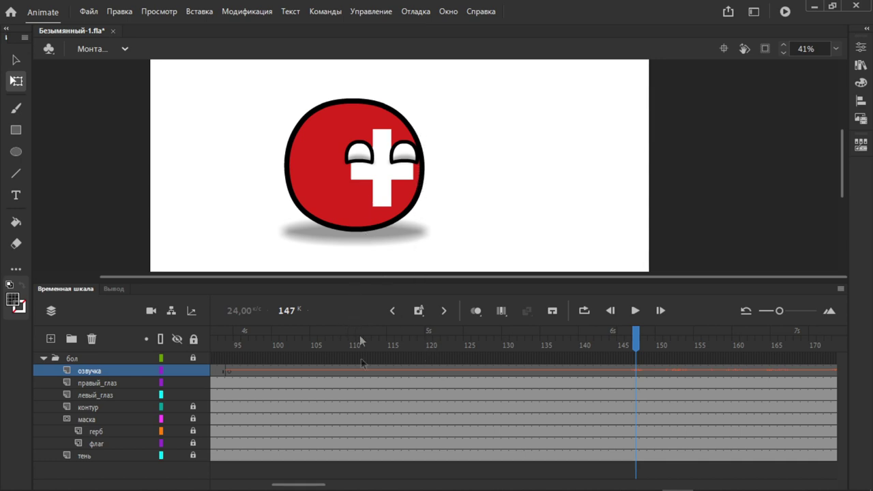
pyautogui.moveTo(305, 483)
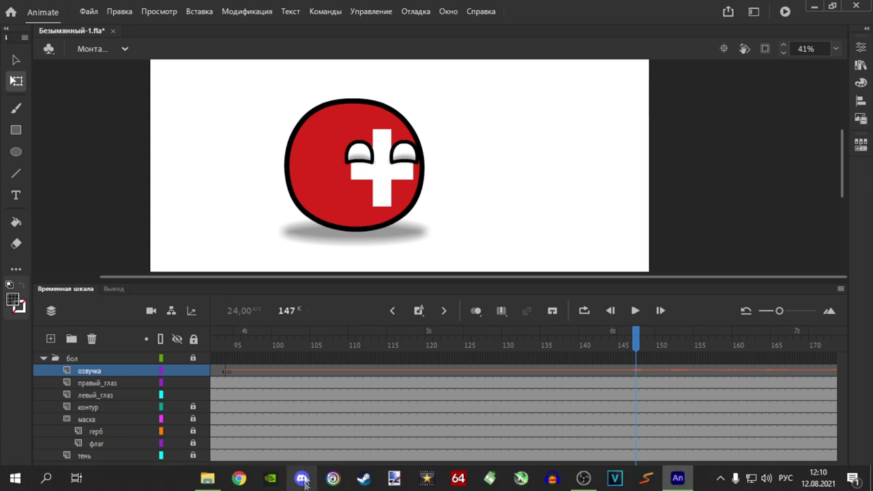